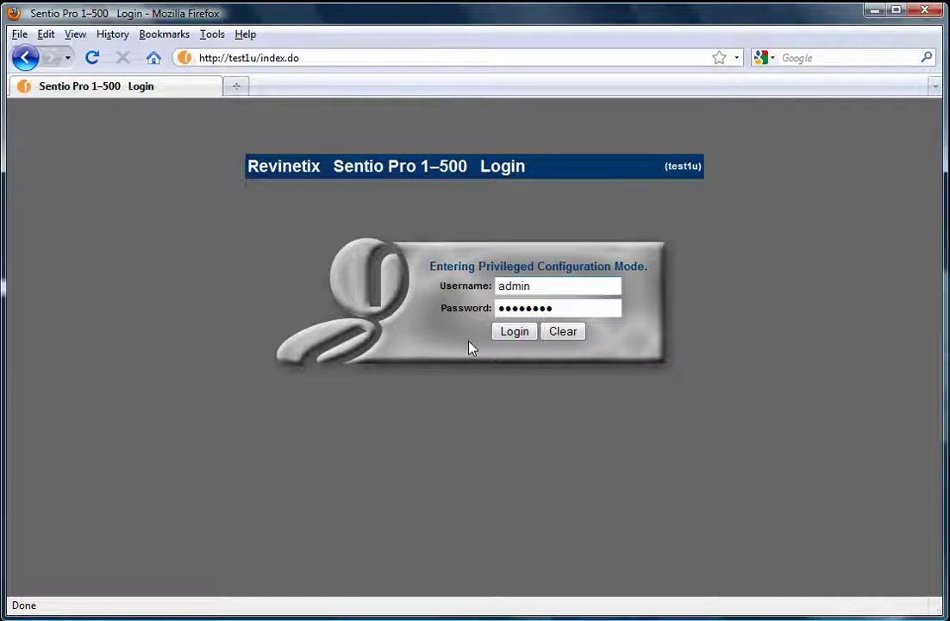
Log in to the management console with the filled-in admin credentials and view the client summary.
left_click(516, 337)
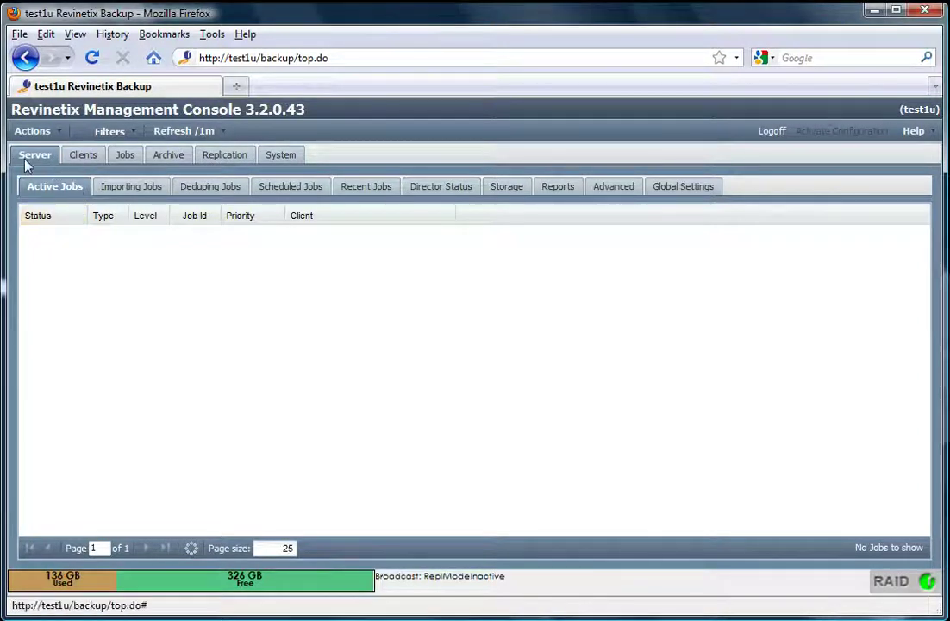
left_click(81, 156)
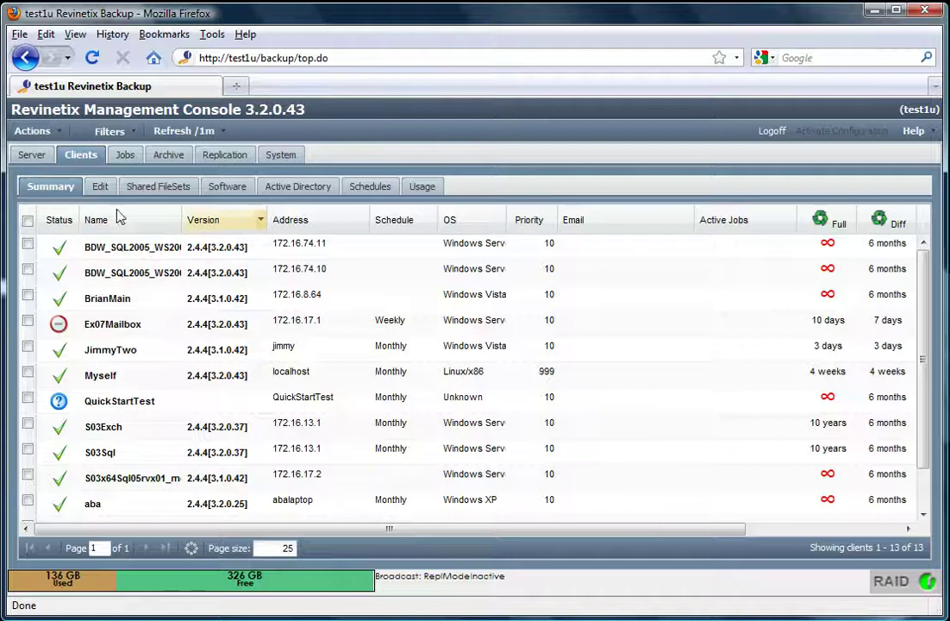
View the server's active jobs and the help options offered for them.
left_click(31, 157)
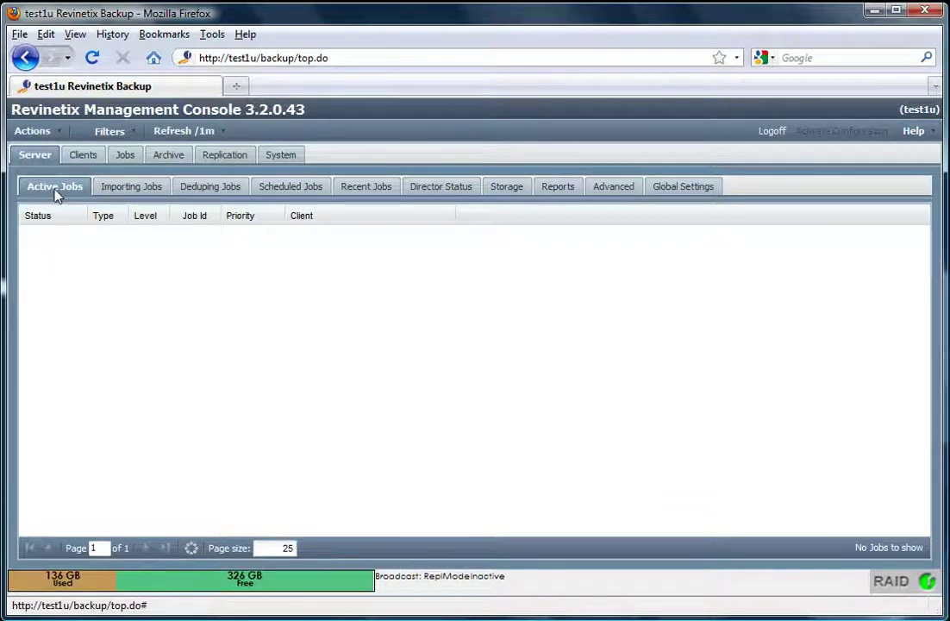
left_click(935, 133)
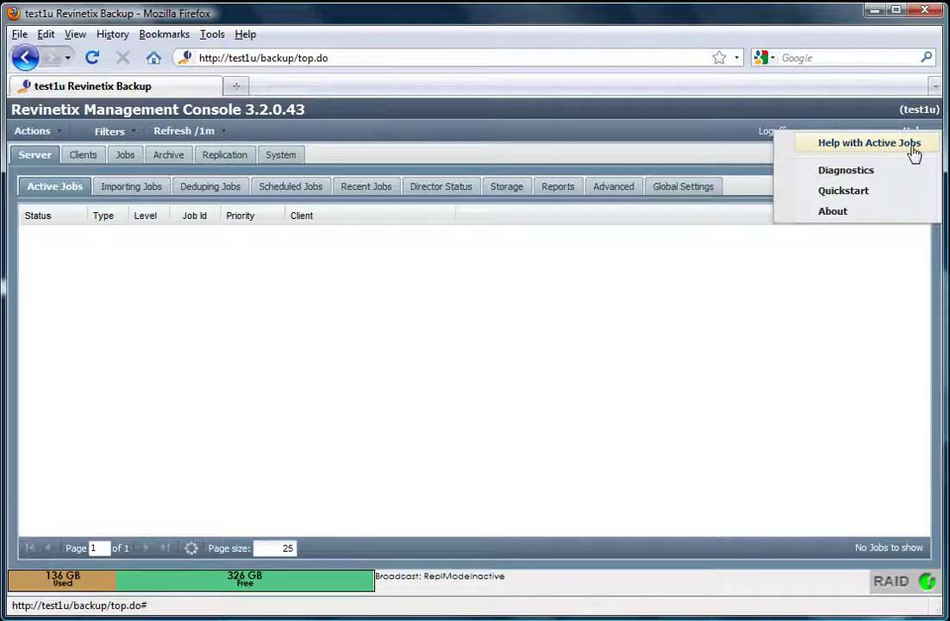
left_click(703, 164)
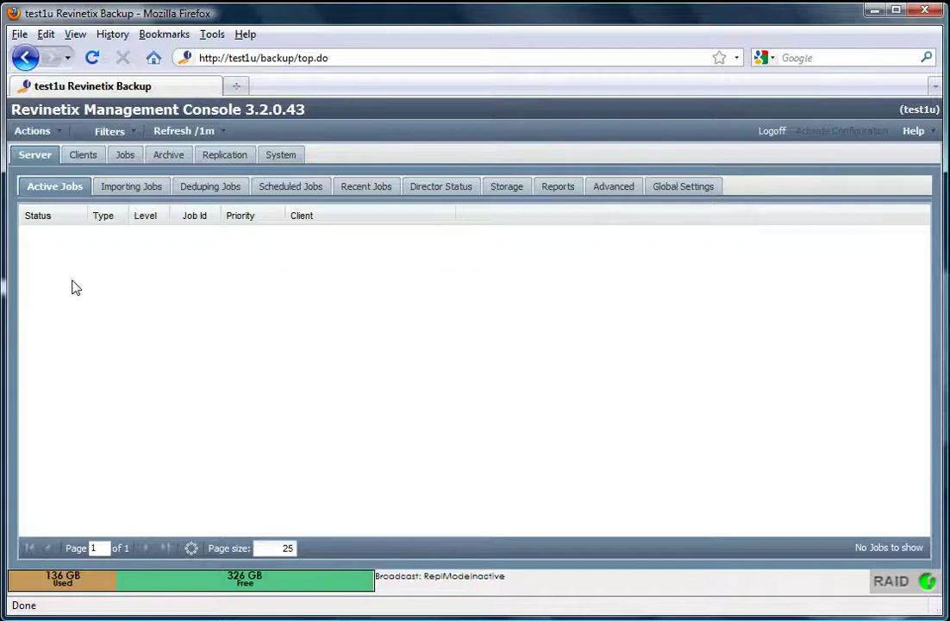
Open the JimmyTwo client for editing and review its networking, backup, notification and job recycling settings.
left_click(83, 157)
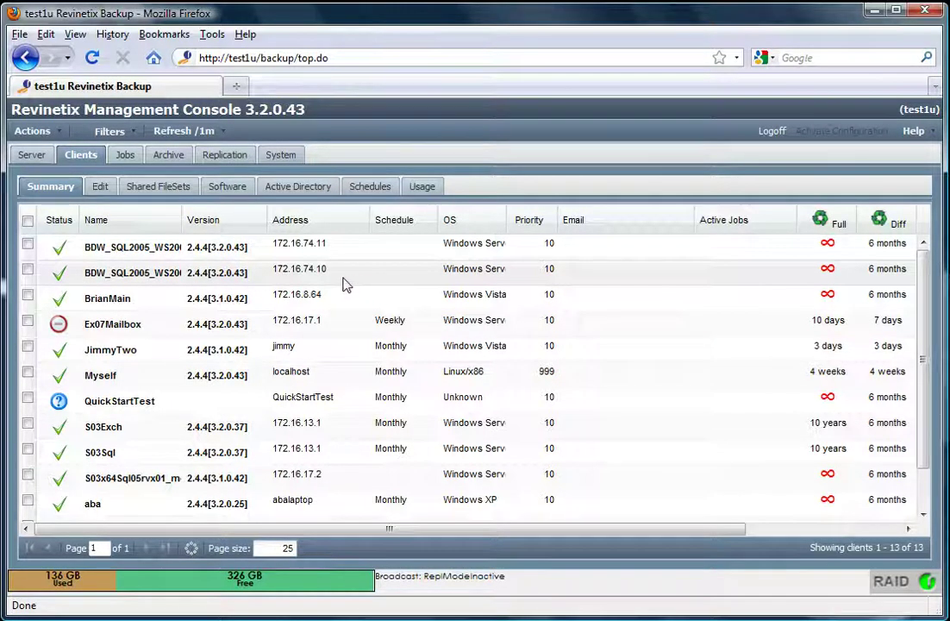
right_click(330, 355)
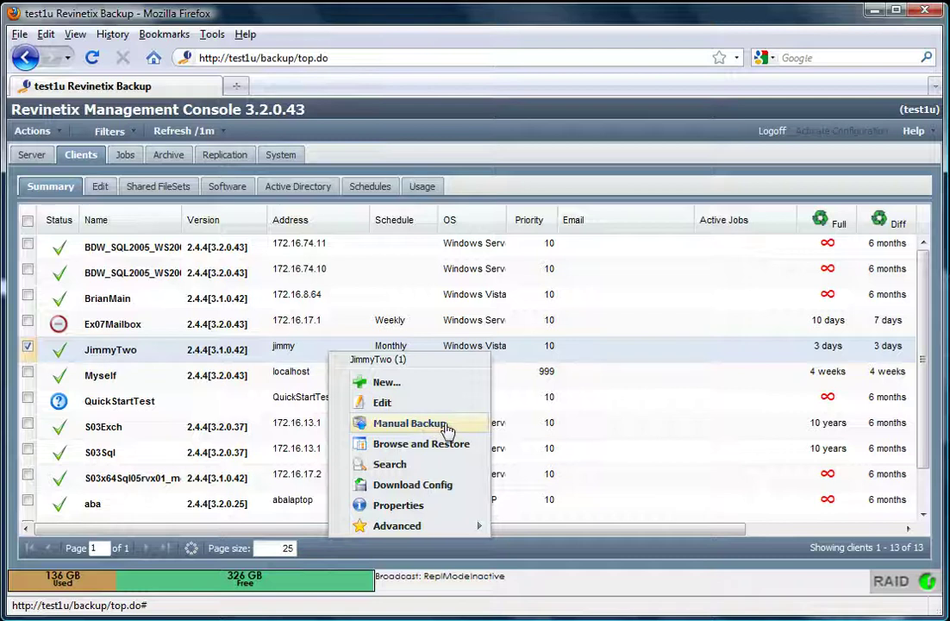
left_click(395, 407)
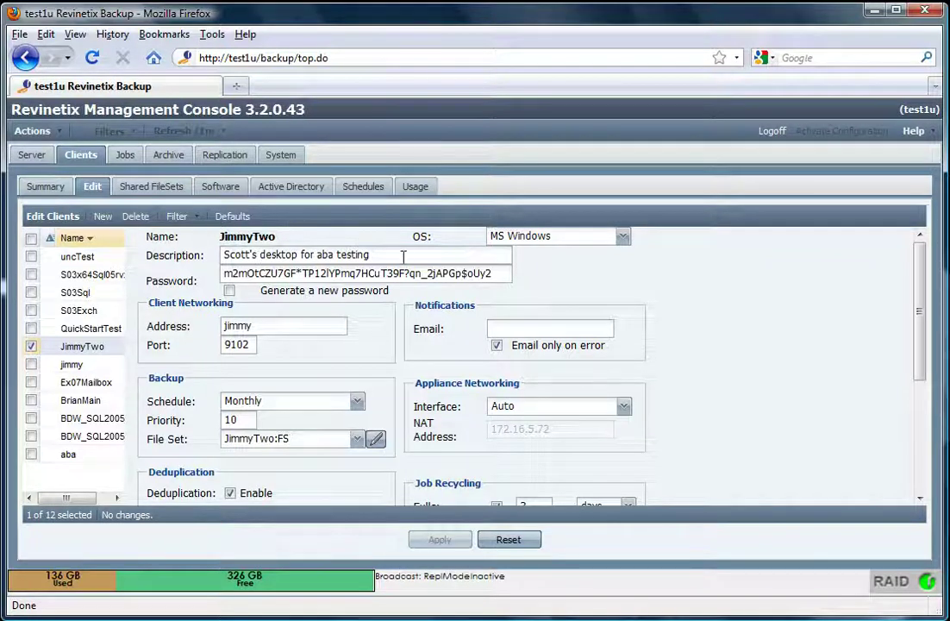
scroll(409, 358, "down", 1)
scroll(409, 358, "down", 4)
scroll(409, 356, "up", 5)
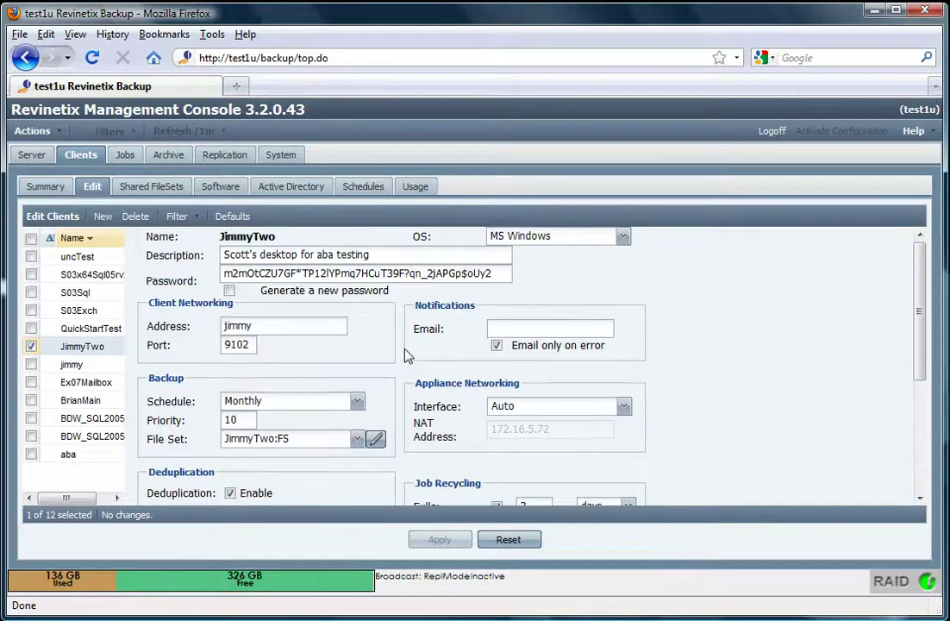
Filter the client summary by the name s03.
left_click(43, 191)
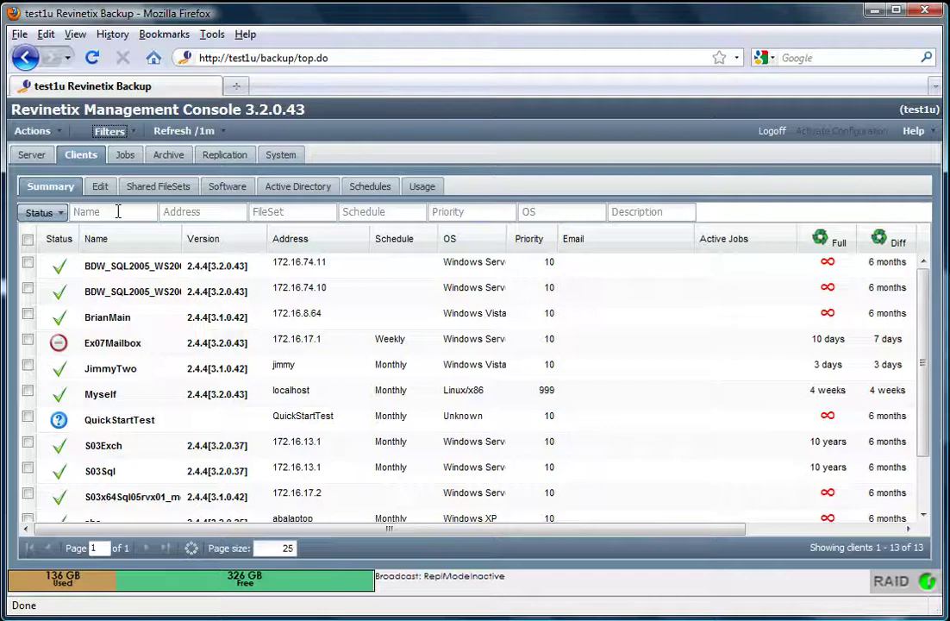
left_click(118, 211)
type("s")
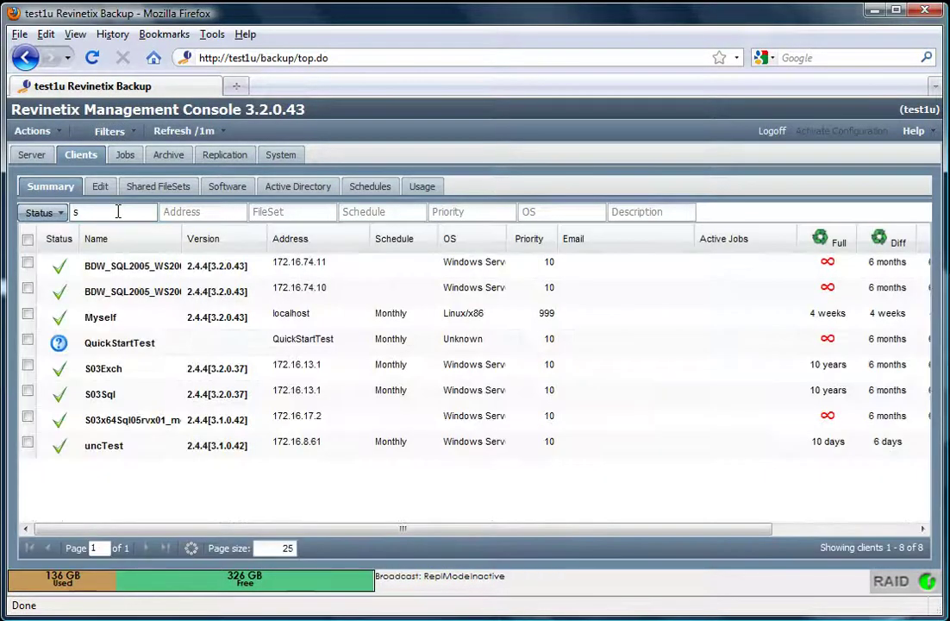
key("BackSpace")
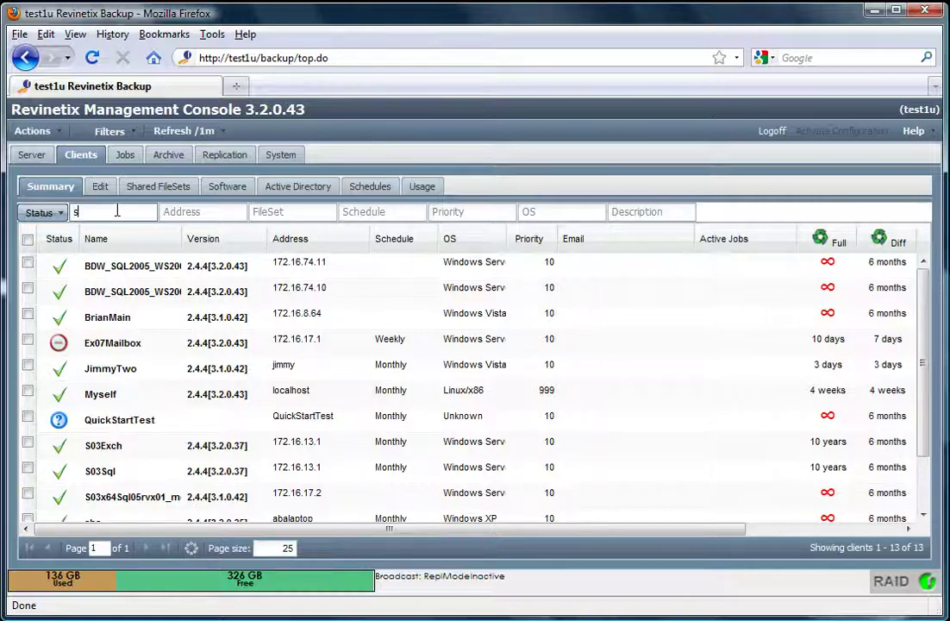
type("3")
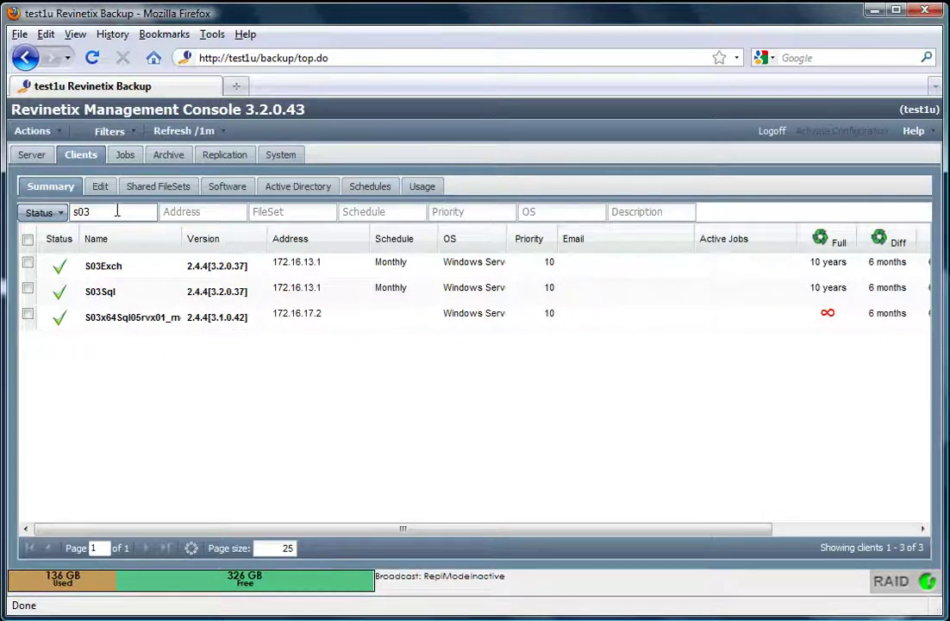
Review the status, type and level of the recorded jobs in the job history.
left_click(126, 158)
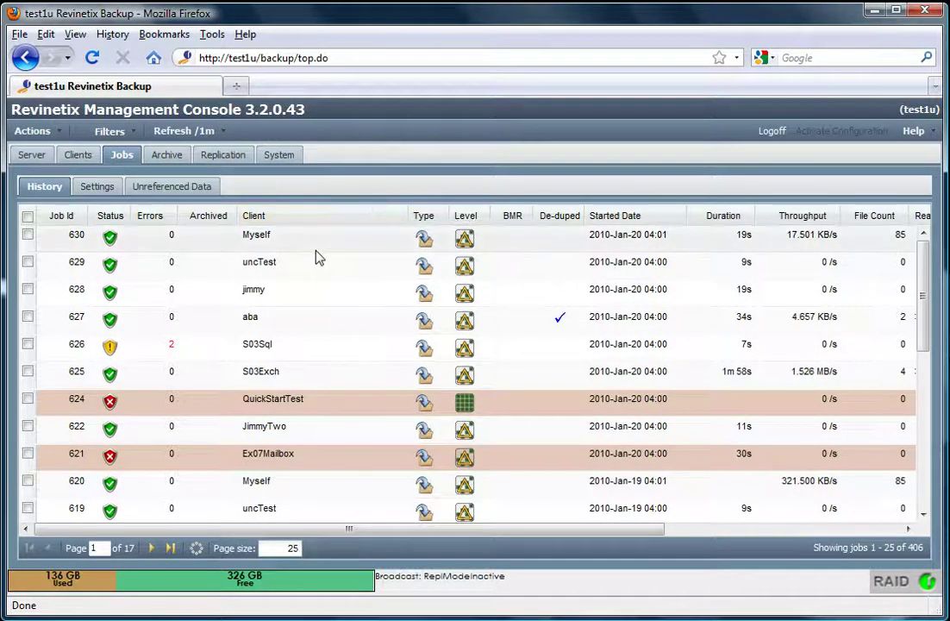
scroll(319, 259, "down", 5)
scroll(318, 262, "up", 4)
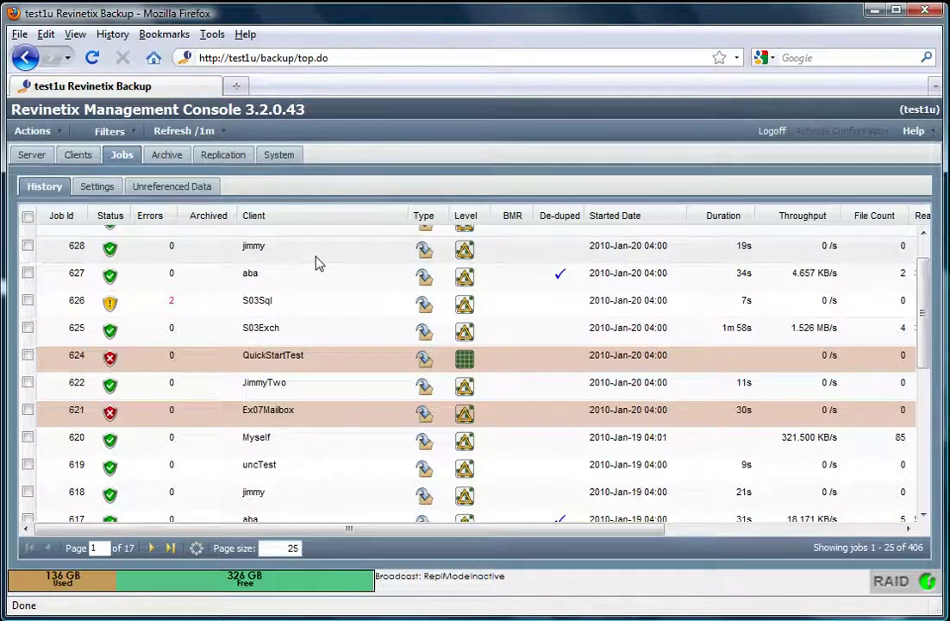
Open the Revinetix/Sentio Pro 1-500 archive library to view its disk and available space.
left_click(171, 157)
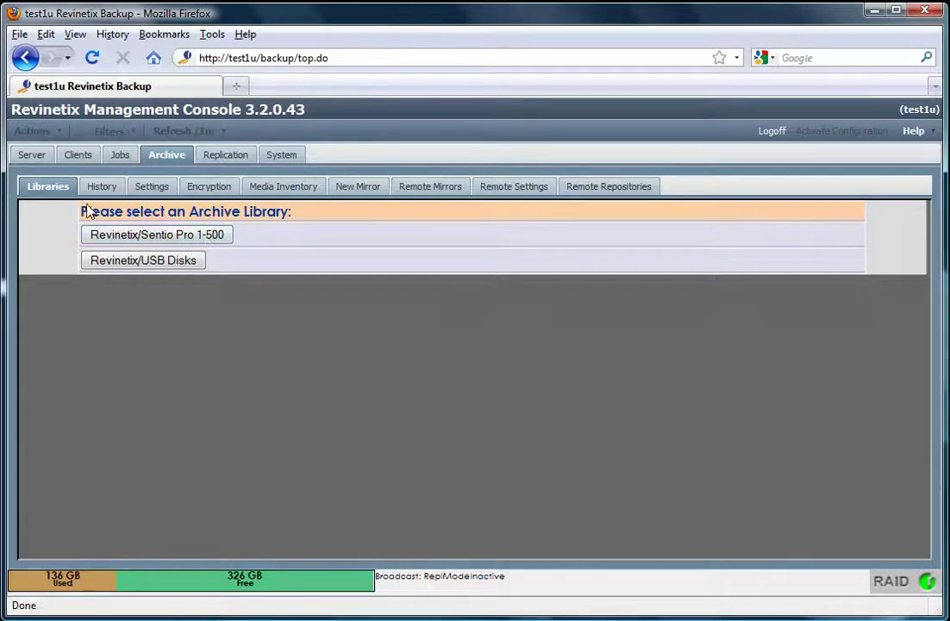
left_click(189, 235)
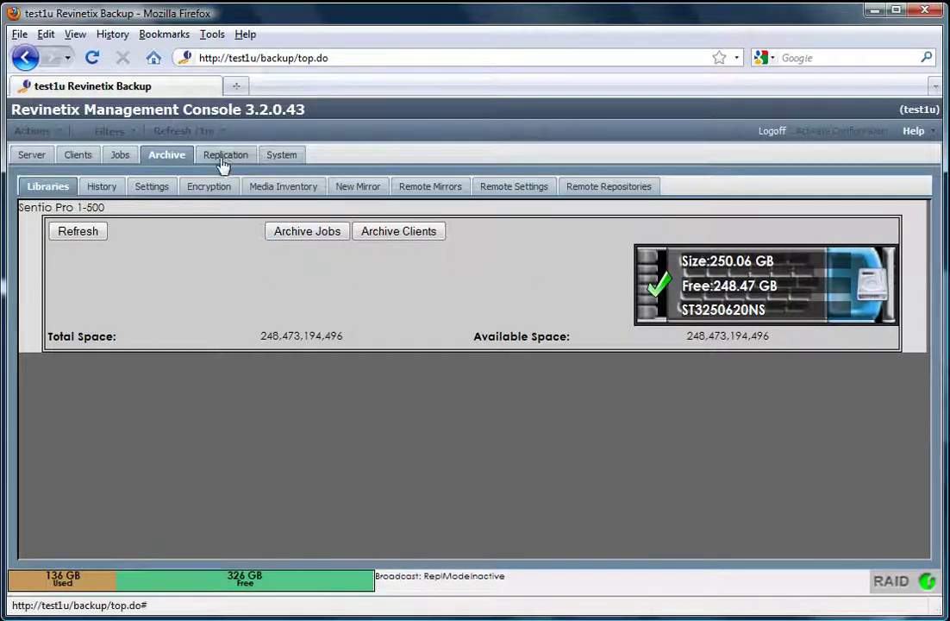
Review the appliance's system status, including software version, filesystem storage, network statistics and hardware monitor.
left_click(294, 164)
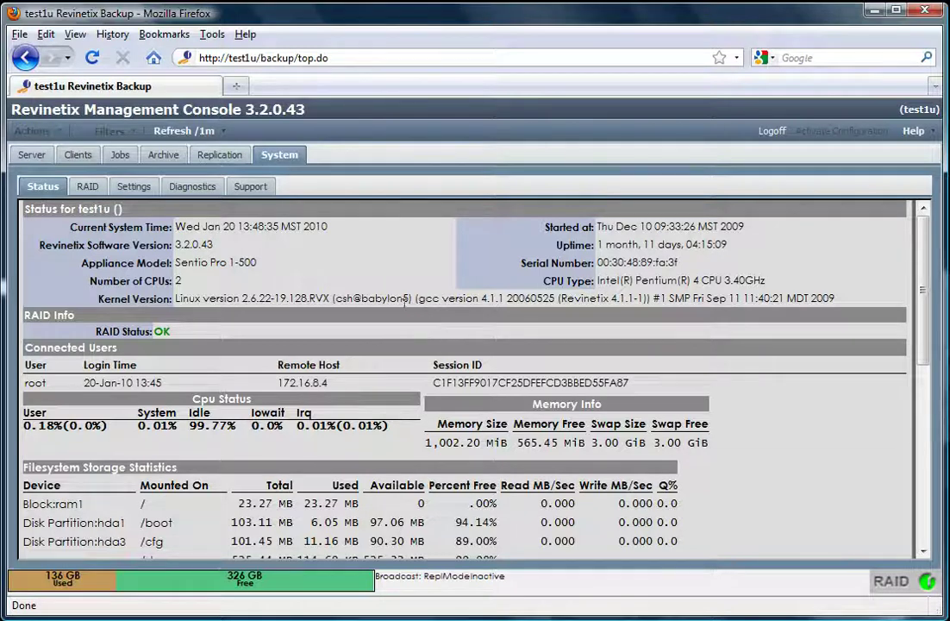
left_click_drag(159, 244, 212, 245)
left_click(222, 249)
scroll(335, 276, "down", 10)
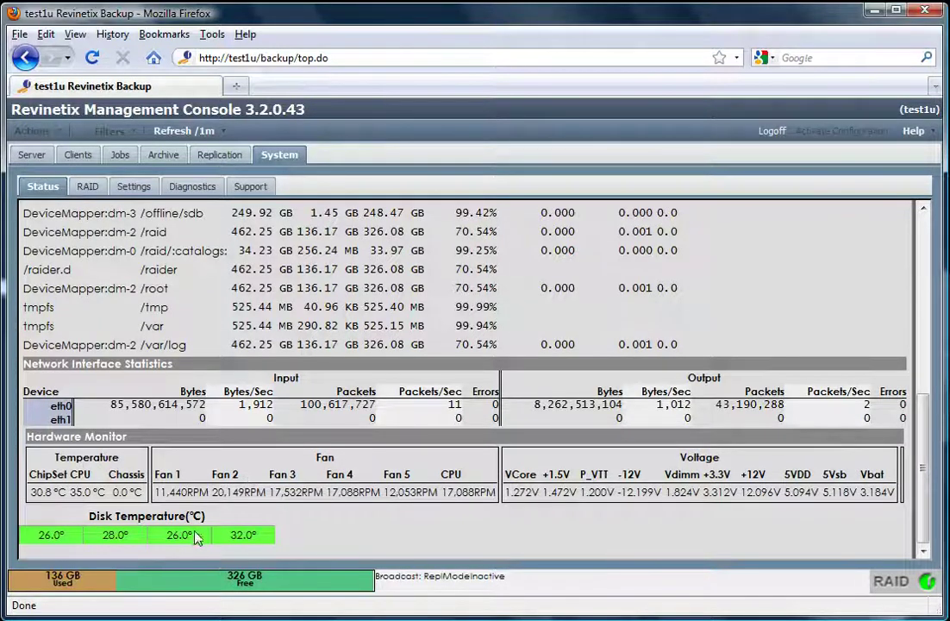
scroll(314, 456, "up", 10)
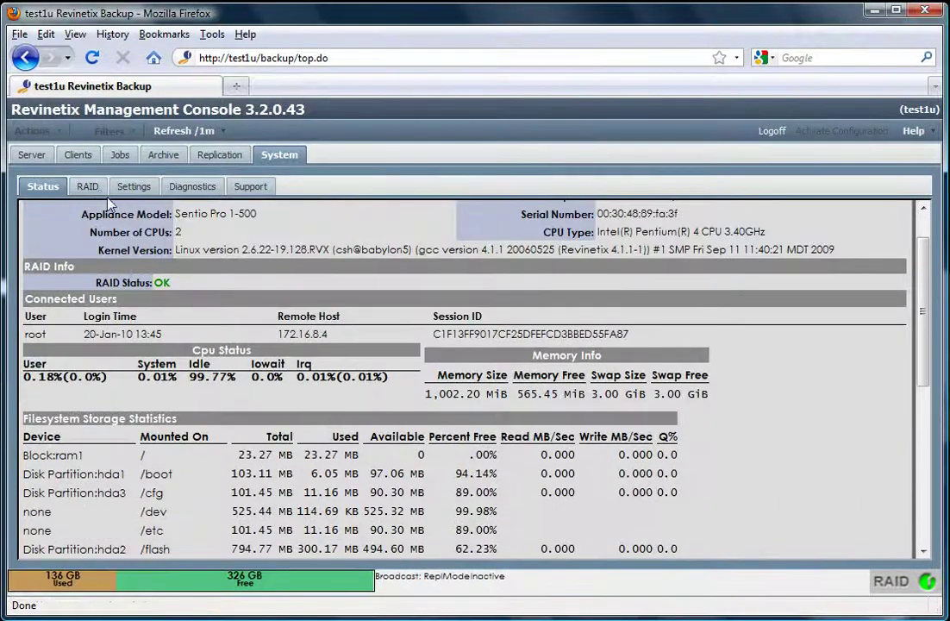
Examine the RAID bay status and alarms, and look over the available system settings.
left_click(91, 193)
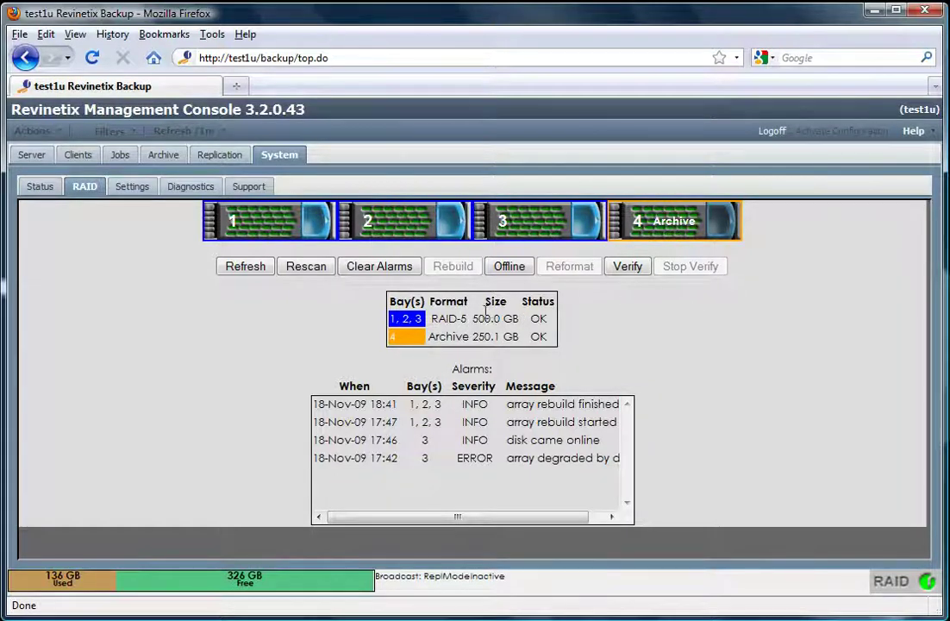
left_click_drag(529, 325, 553, 328)
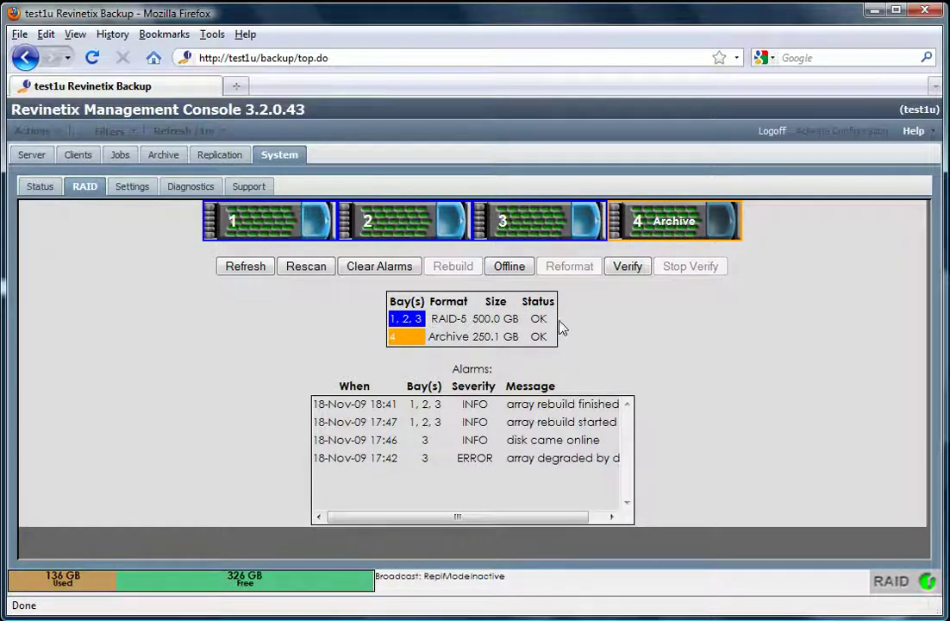
left_click(134, 190)
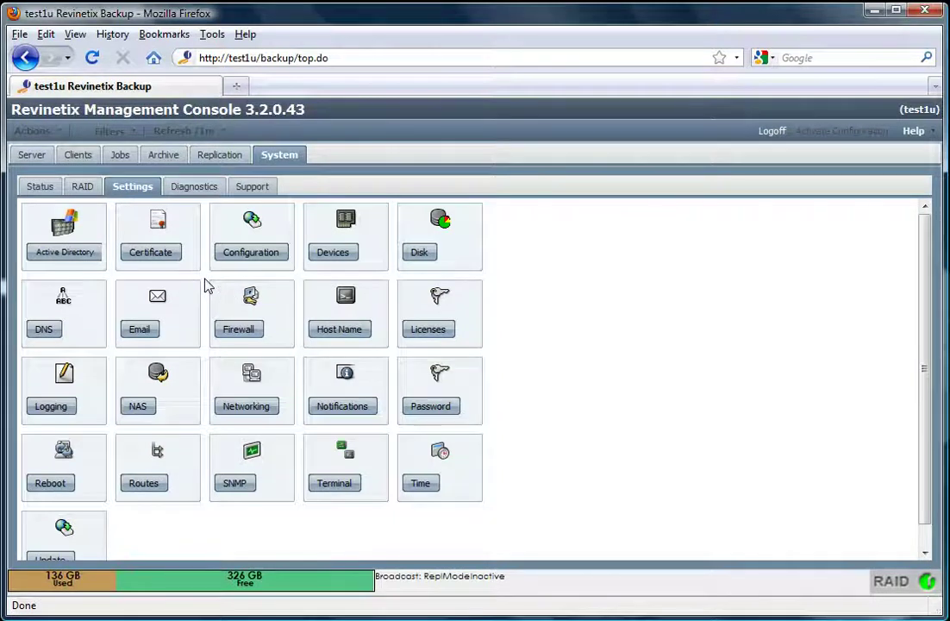
scroll(206, 284, "down", 1)
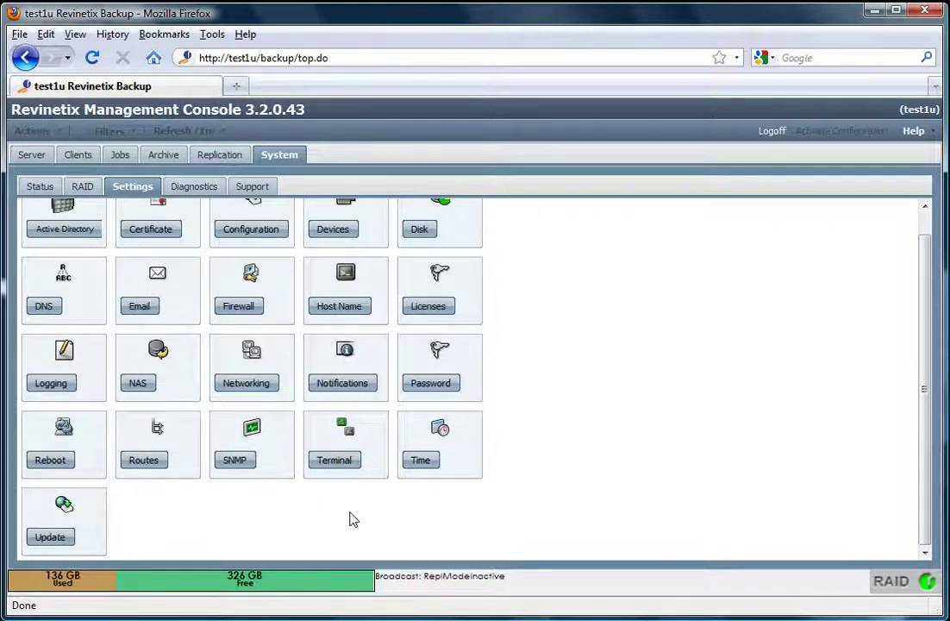
scroll(310, 498, "up", 1)
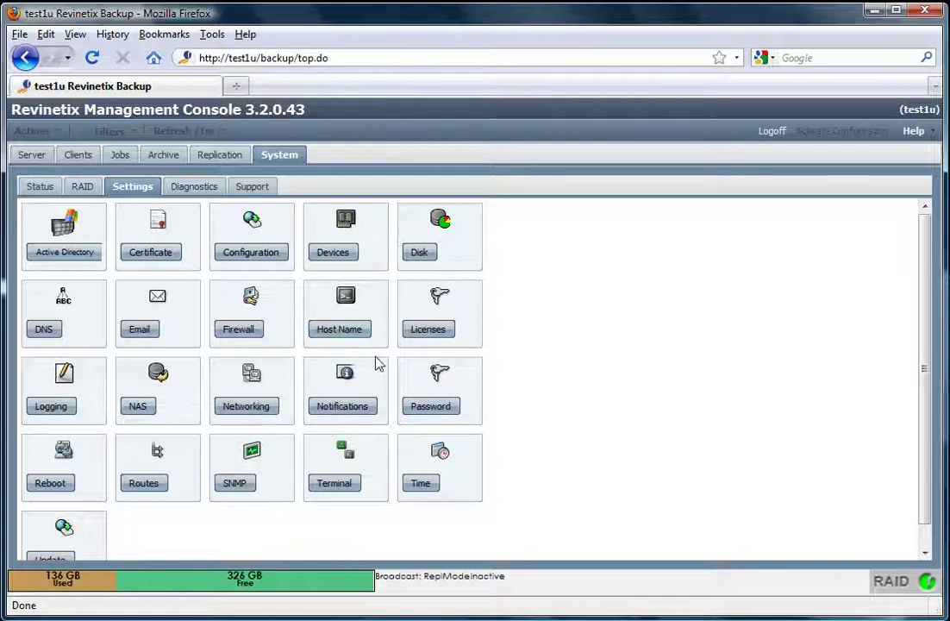
Open the system diagnostics and clear the number entered for the Secure Revinetix Support Tunnel.
left_click(196, 190)
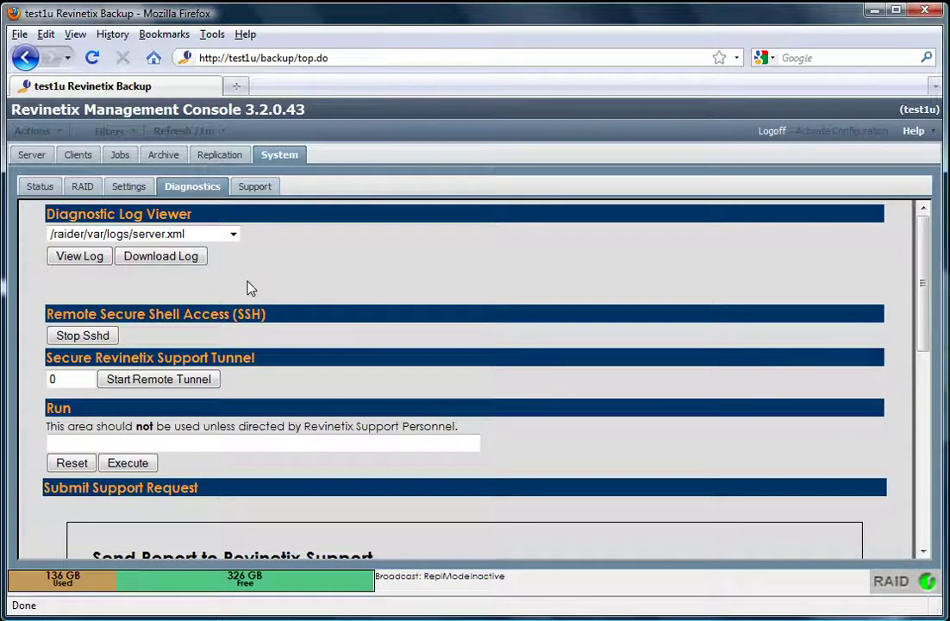
double_click(69, 378)
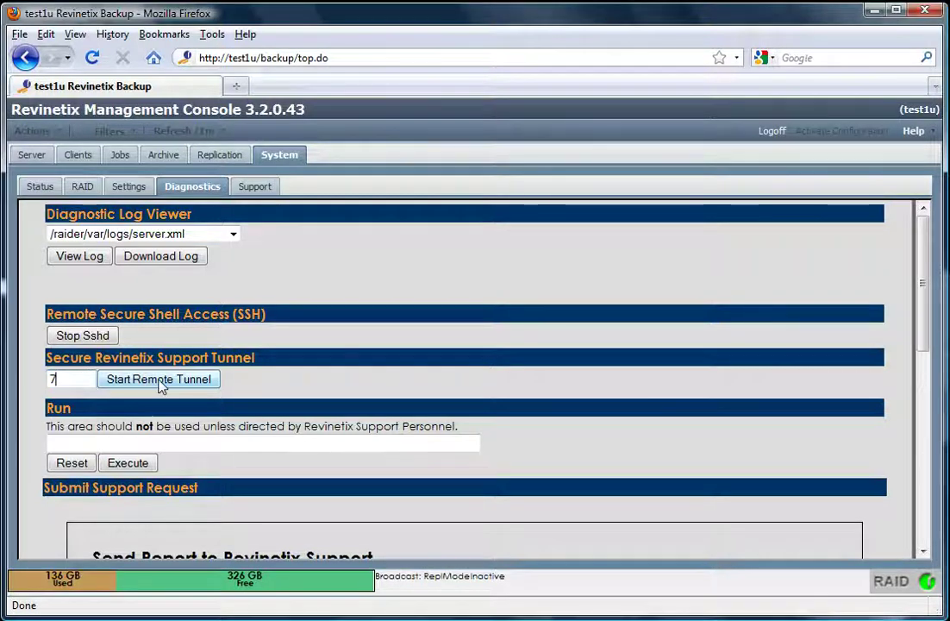
key("BackSpace")
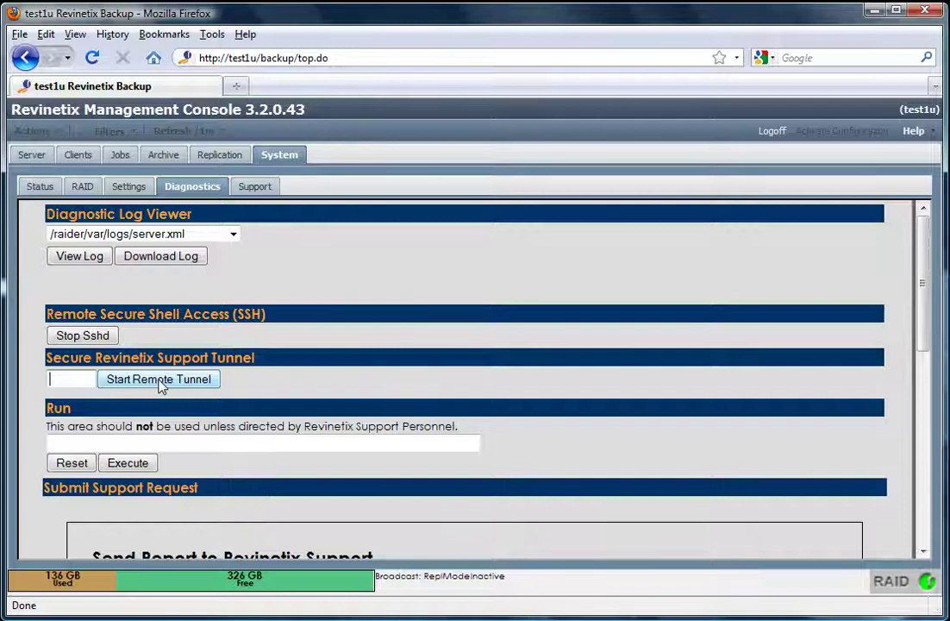